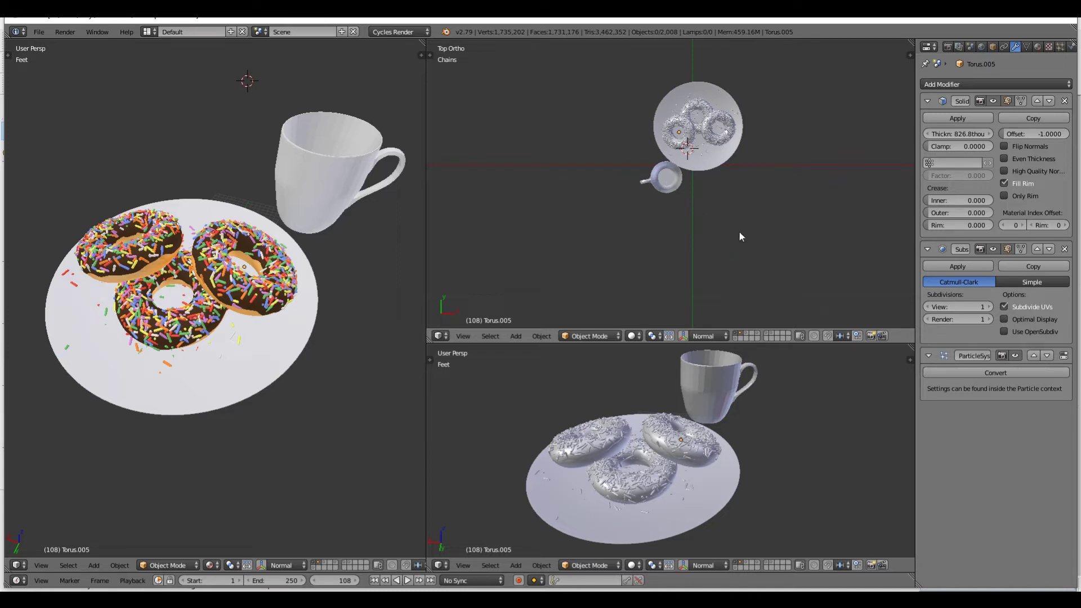
Select the mug's Cylinder object and bring up the Move to Layer popup
right_click(666, 178)
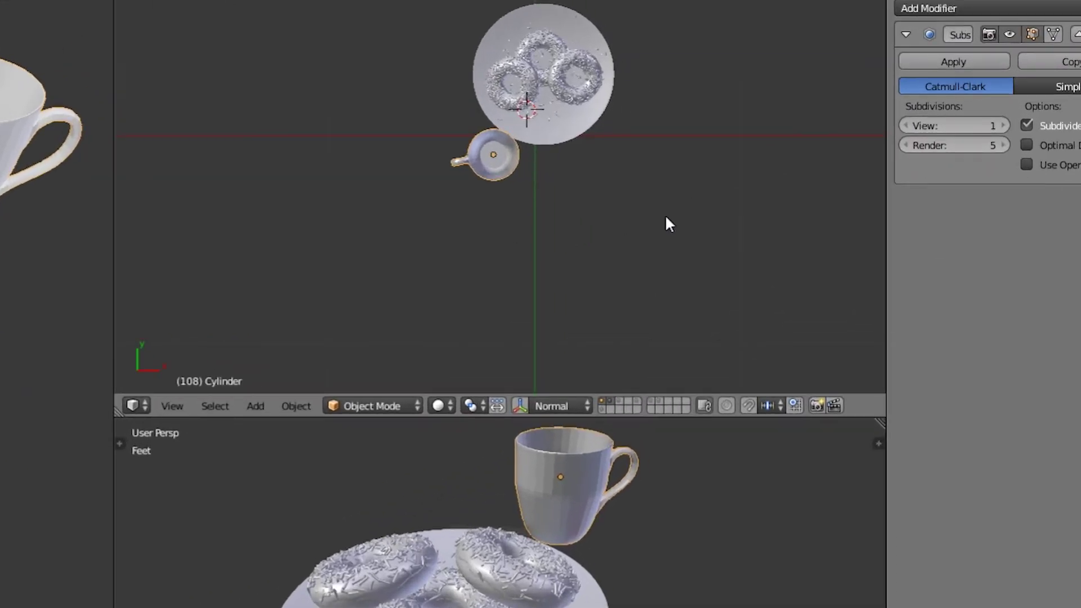
key(m)
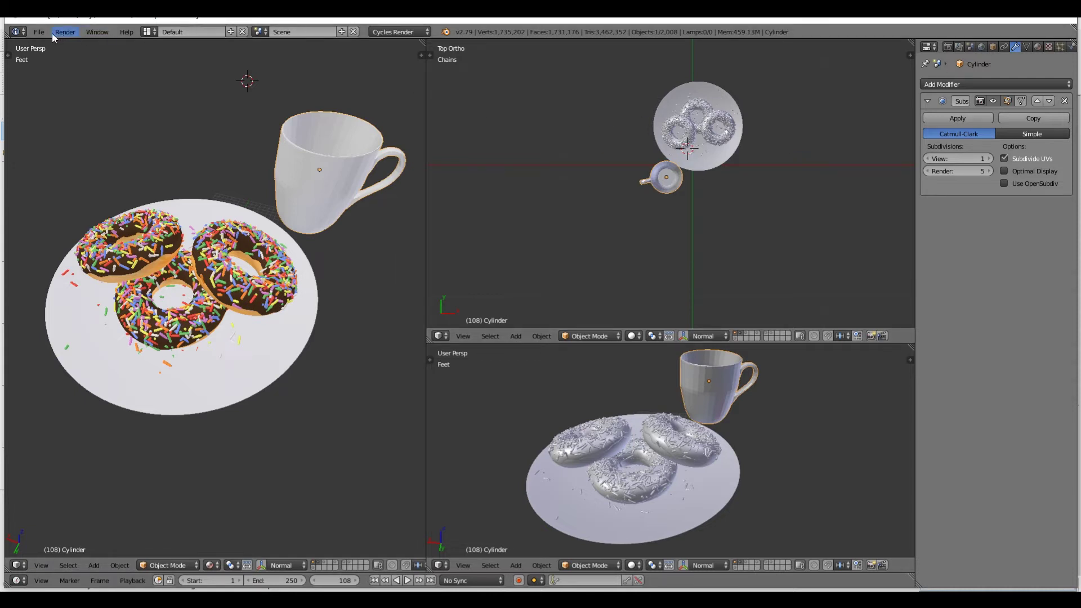
Box-select the plate, donuts and mug in Top Ortho, then select only Torus.005
key(b)
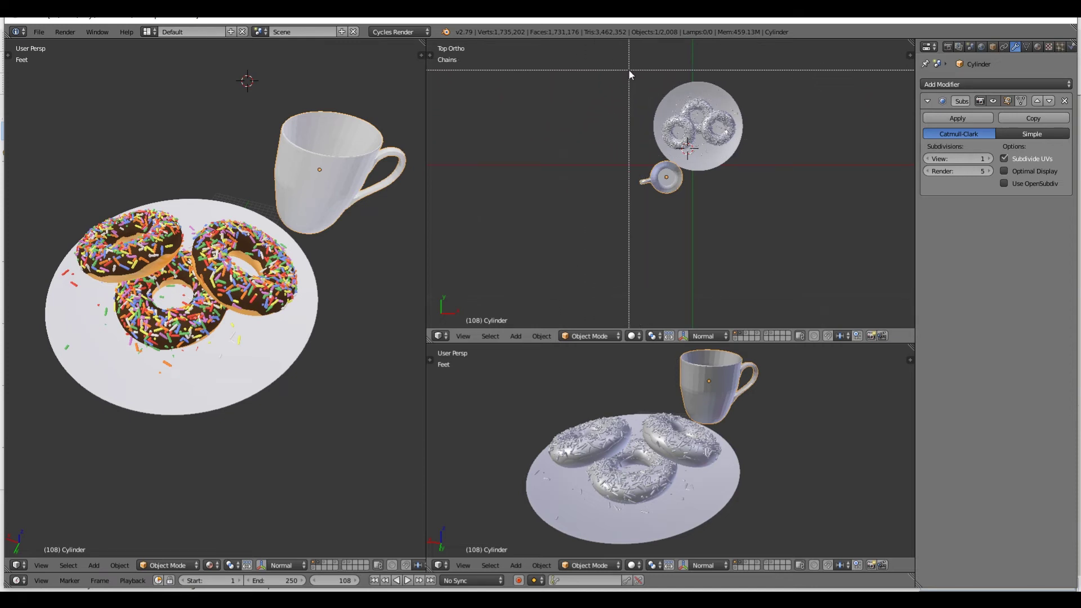
drag(628, 69, 757, 207)
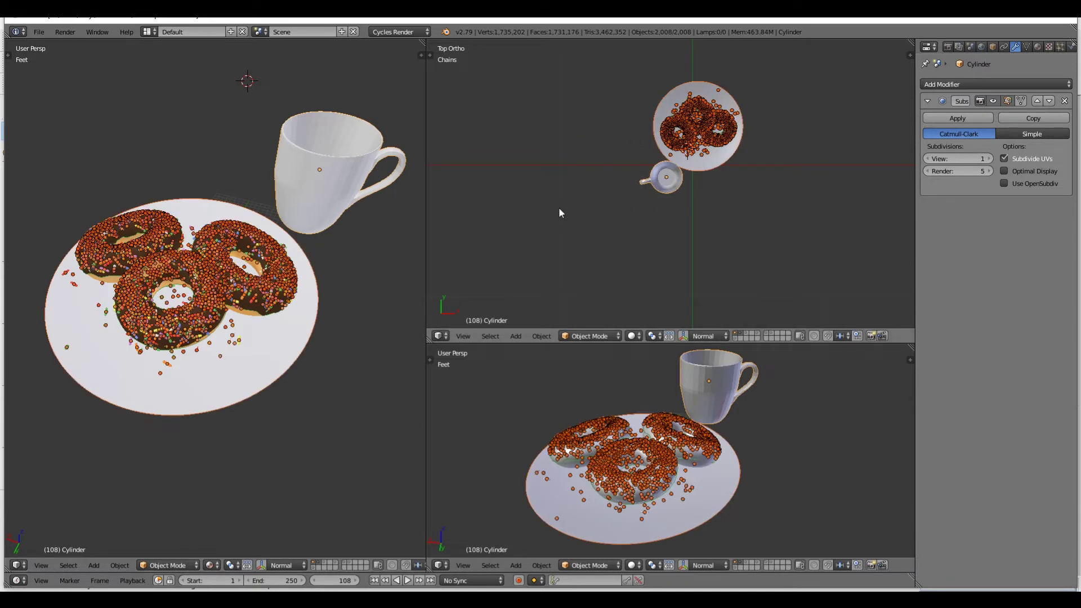
key(b)
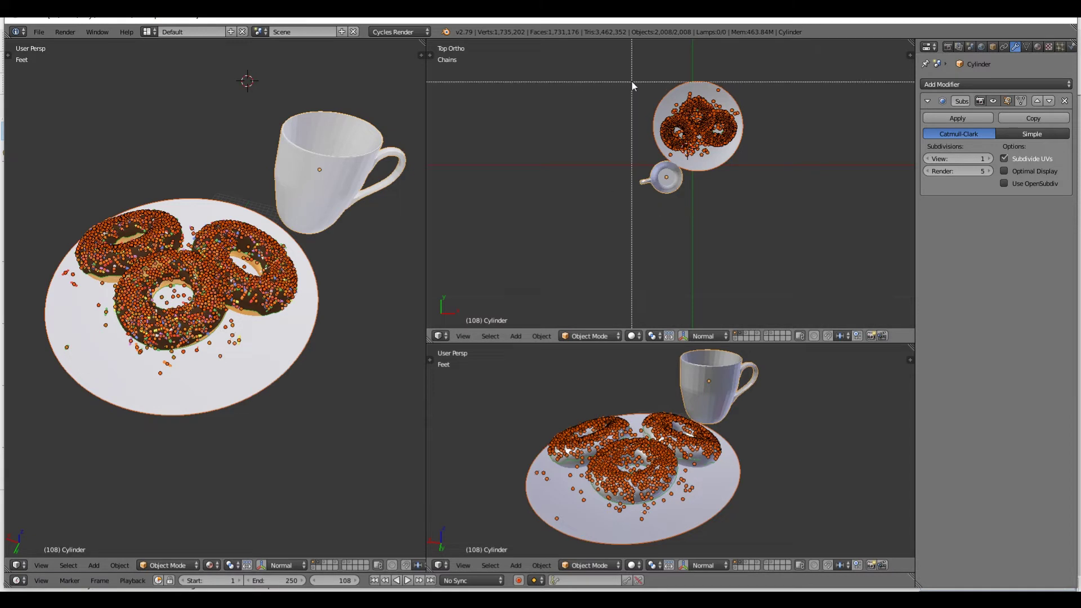
drag(616, 52, 771, 246)
right_click(234, 307)
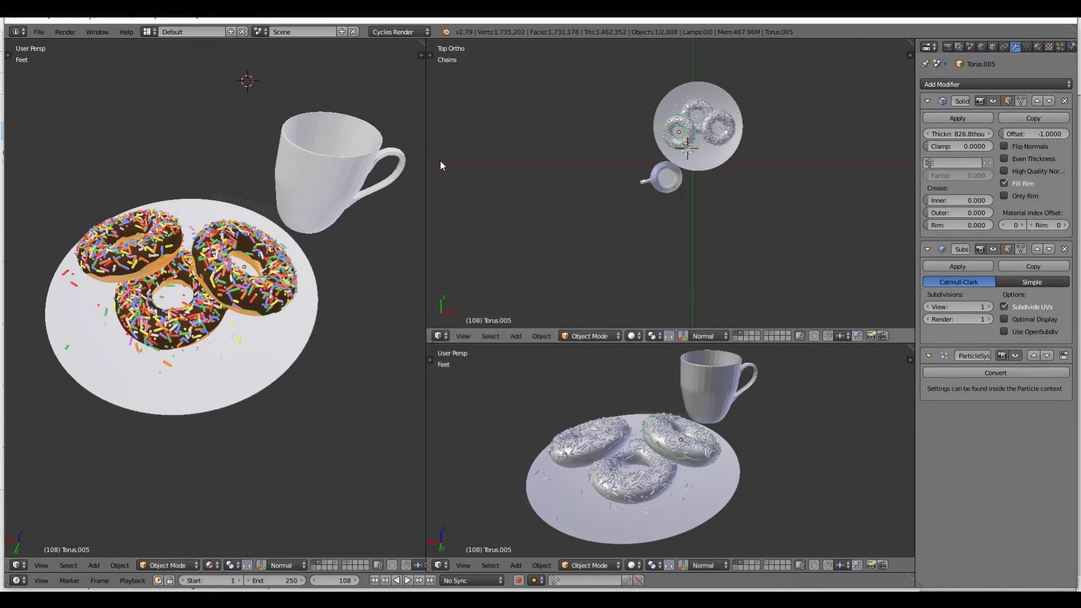
Box-select all 2,008 scene objects in the top view and show the File export commands
key(b)
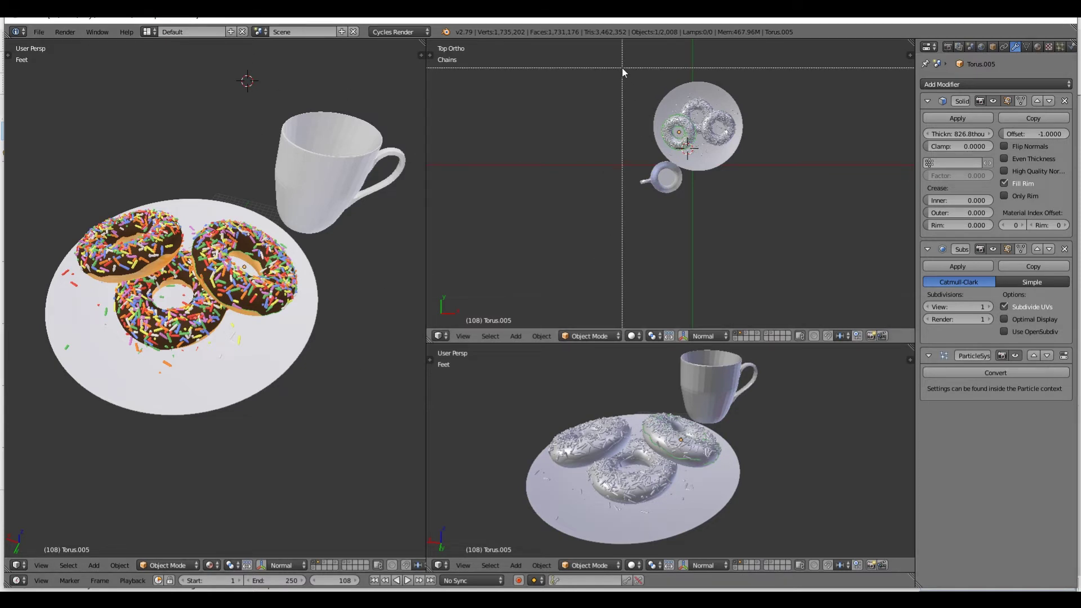
drag(621, 60, 793, 240)
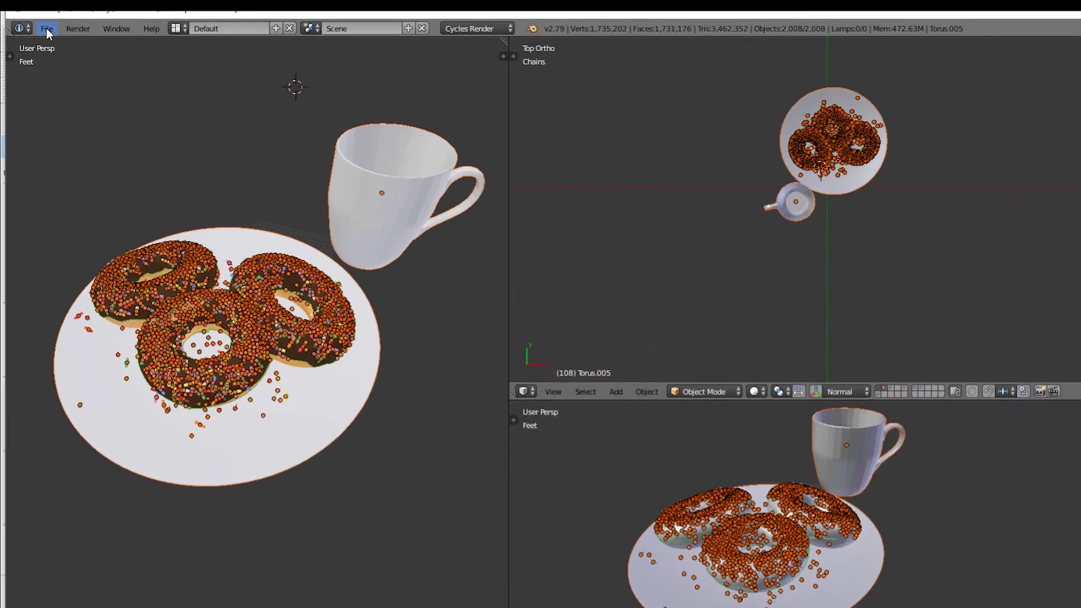
click(39, 31)
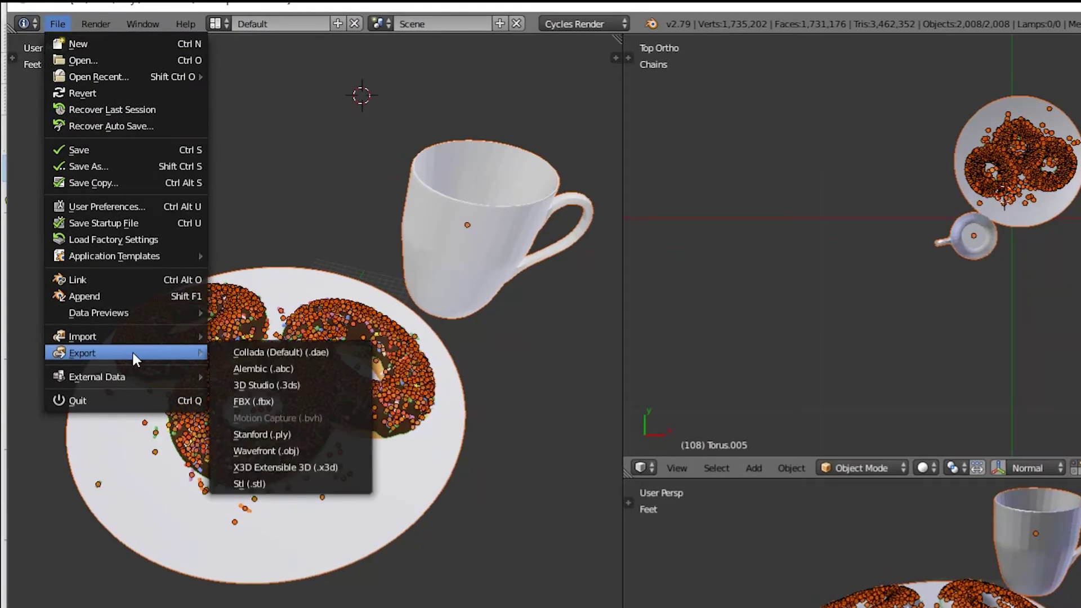
mouse_move(82, 353)
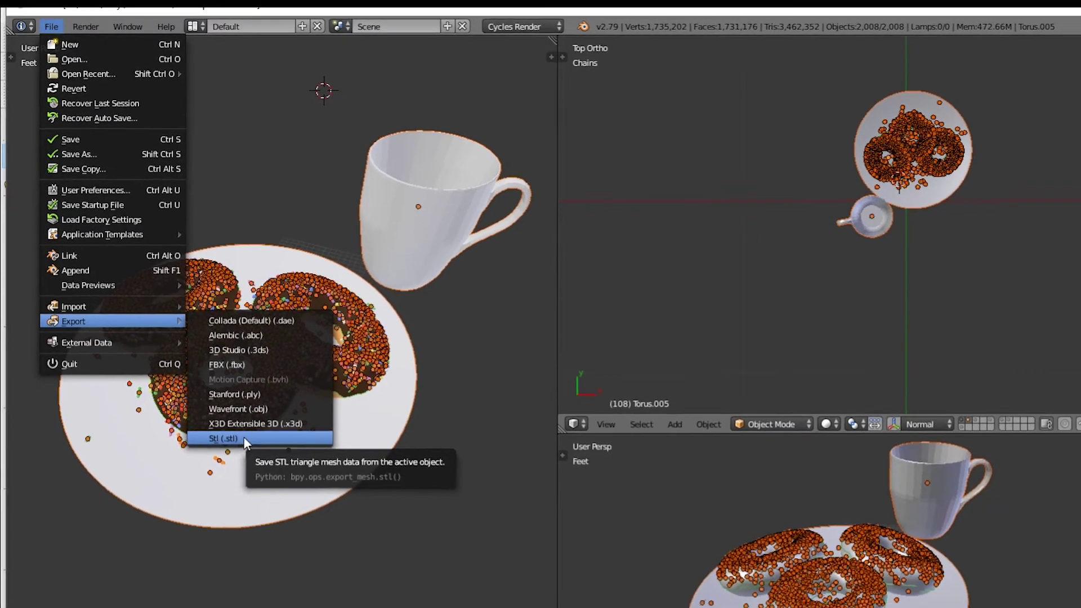
Choose Stl (.stl) export to bring up the STL file browser on the Desktop
click(273, 483)
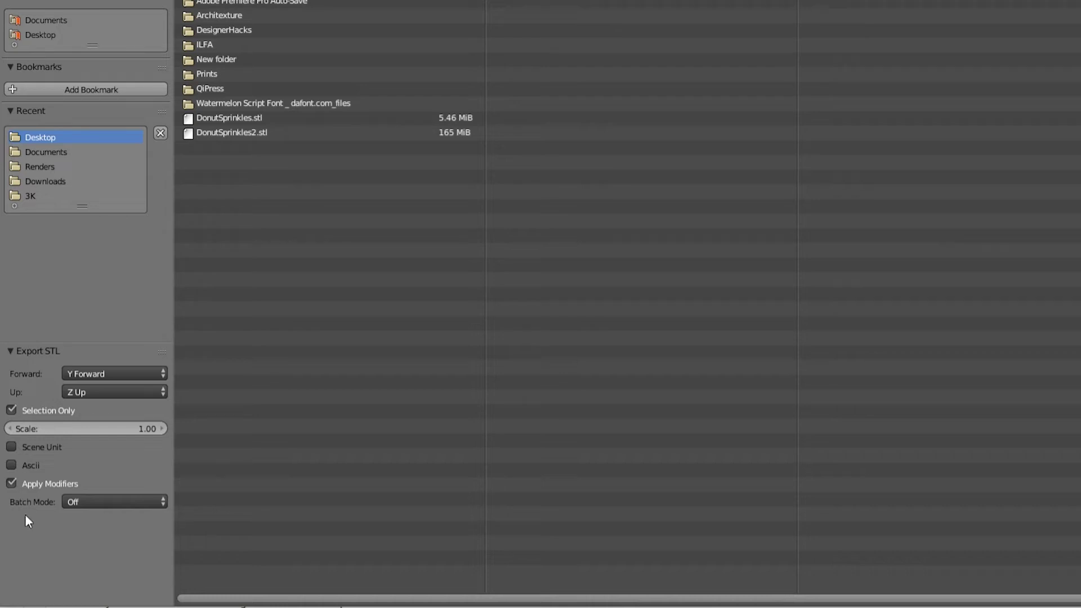
Keep Batch Mode Off for the DonutSprinkles2.stl export, then switch to SketchUp
click(97, 503)
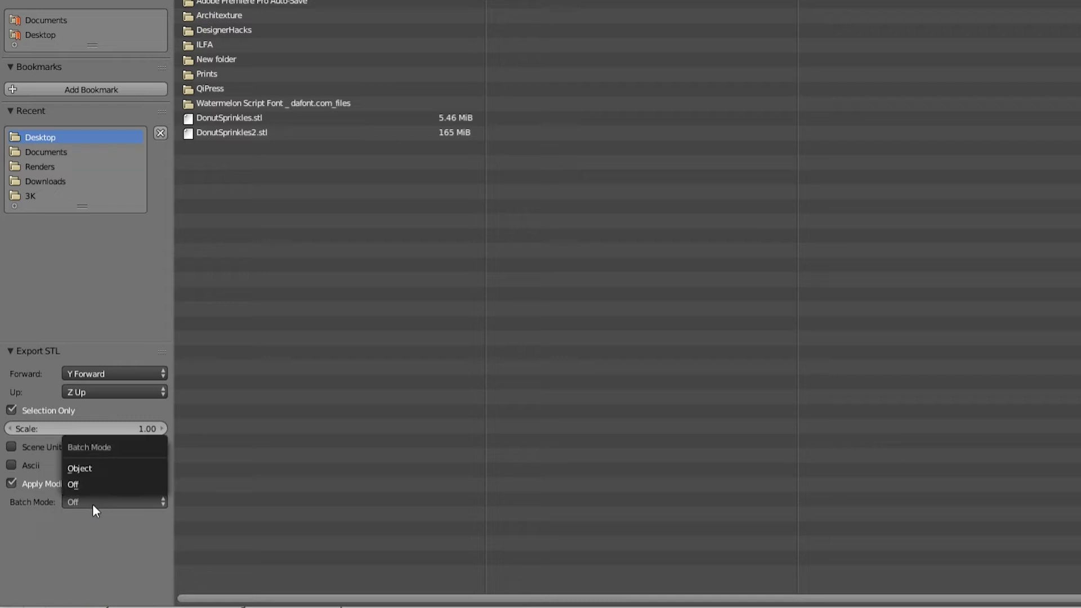
click(99, 485)
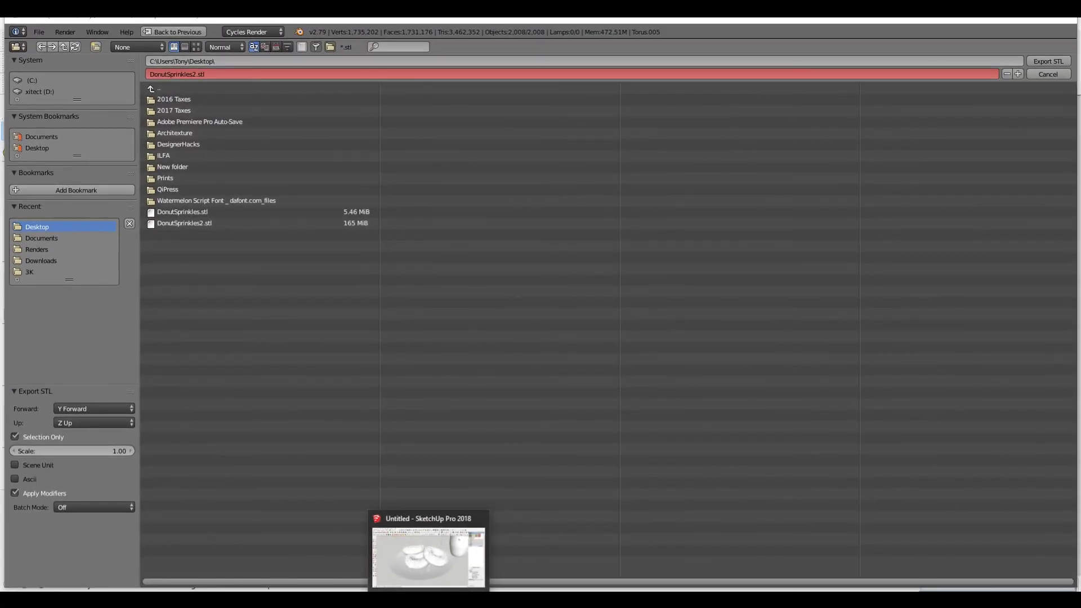
click(429, 556)
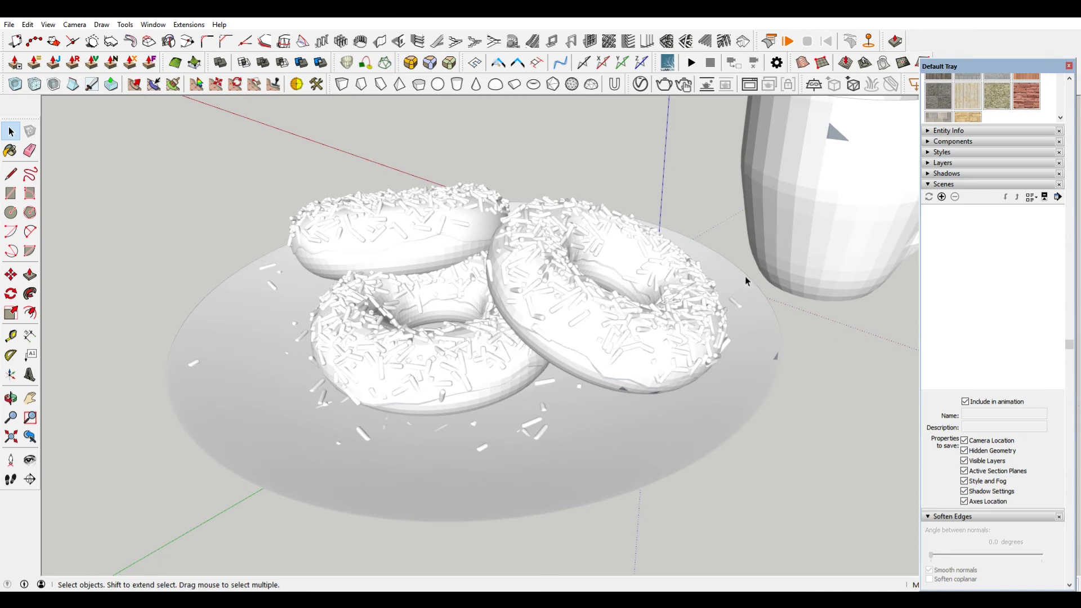
Import an STL from the Desktop, previewing DonutSprinkles2.stl, then choosing DonutSprinkles.stl
click(9, 25)
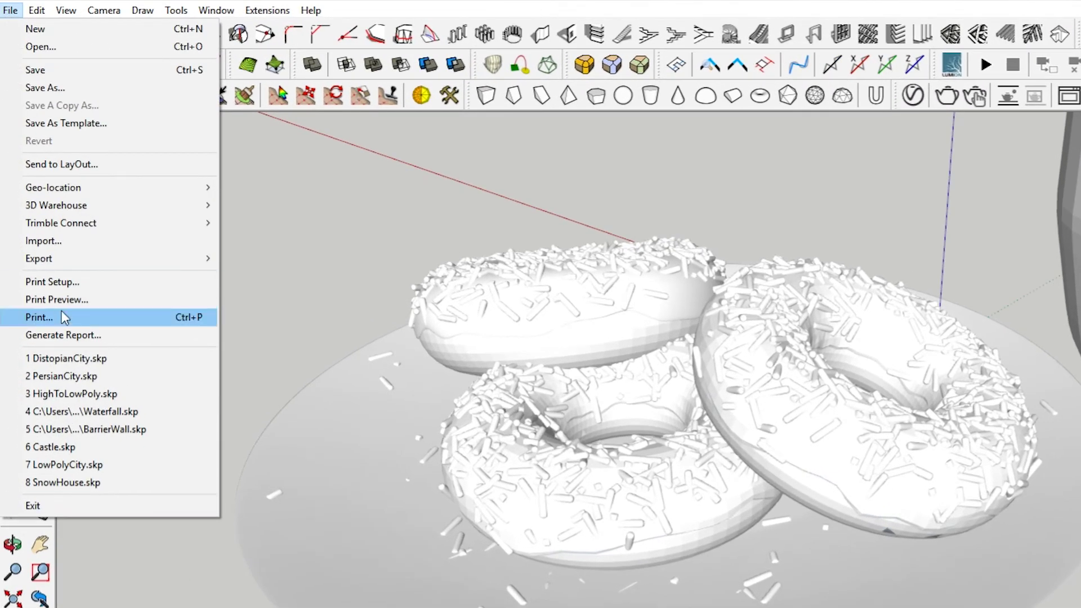
click(61, 242)
click(895, 443)
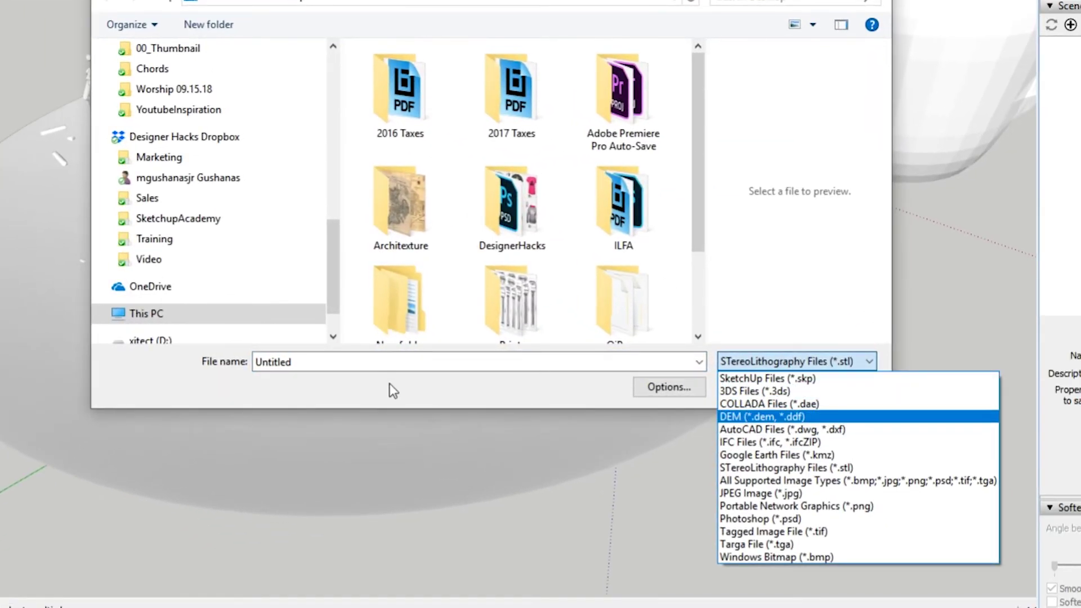
click(700, 116)
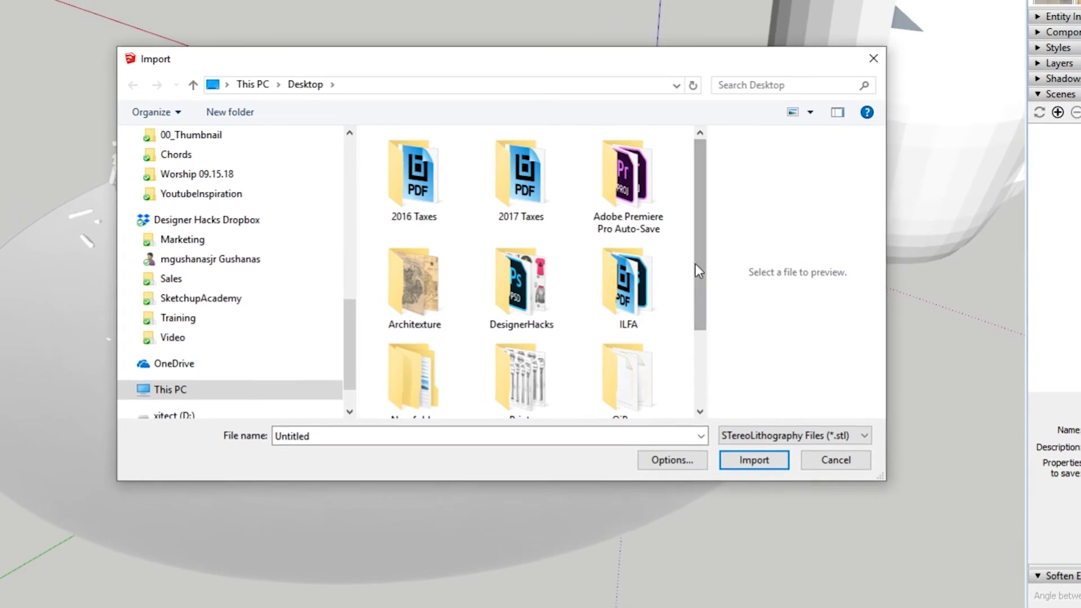
scroll(698, 279, down, 3)
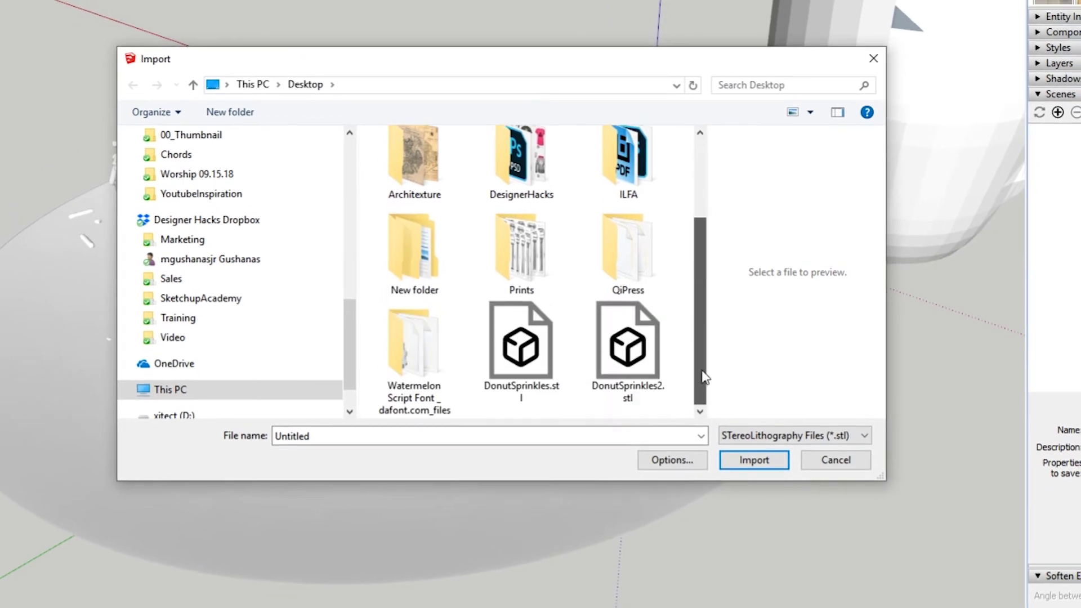
click(648, 355)
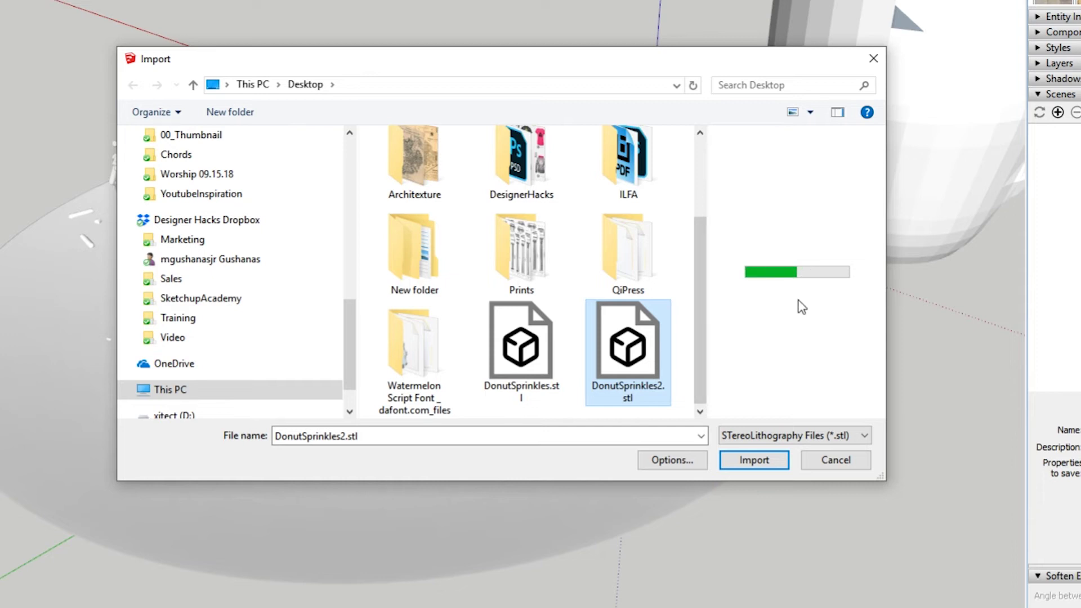
click(521, 347)
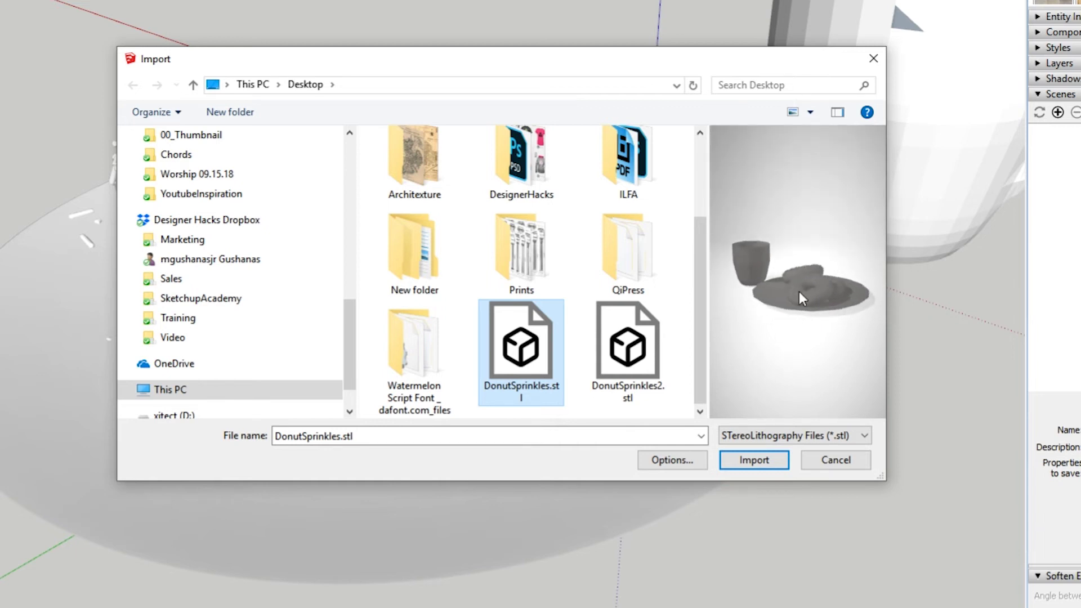
click(672, 461)
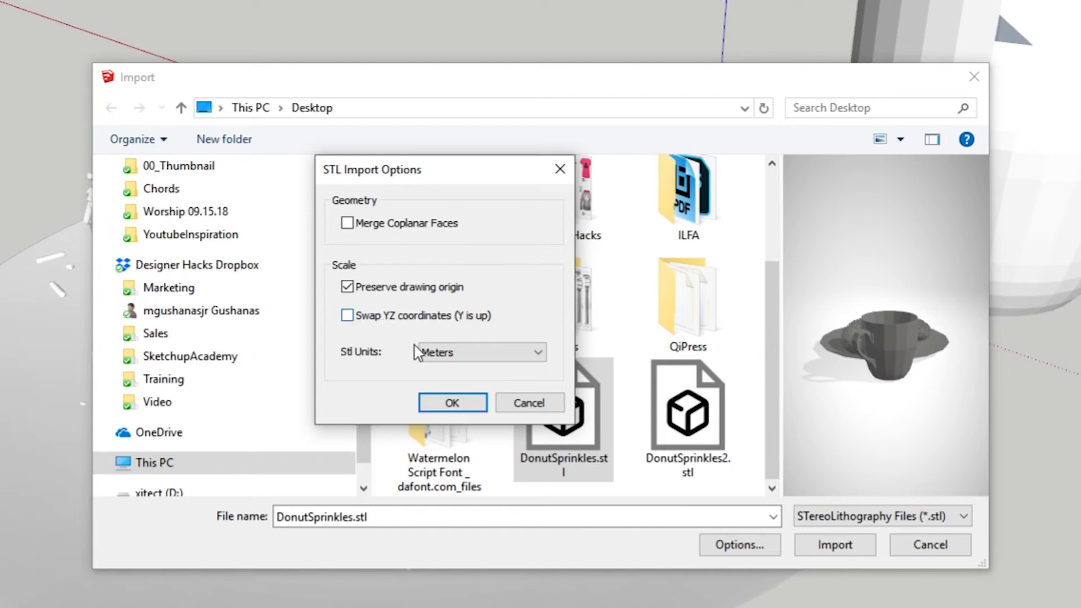
Leave the STL import units at Meters and cancel both the options and Import dialogs
click(538, 353)
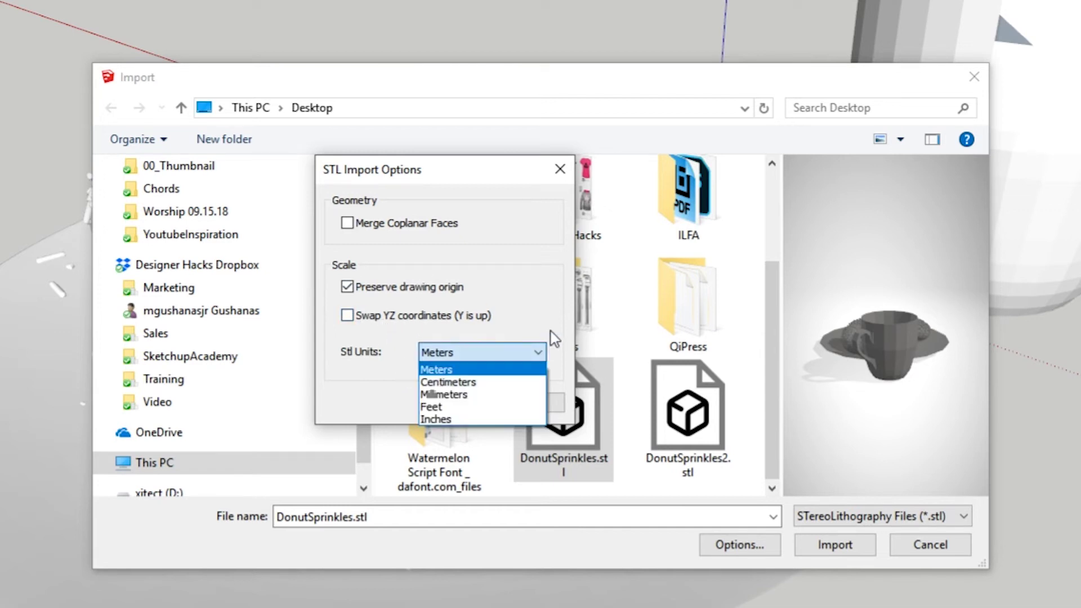
click(554, 328)
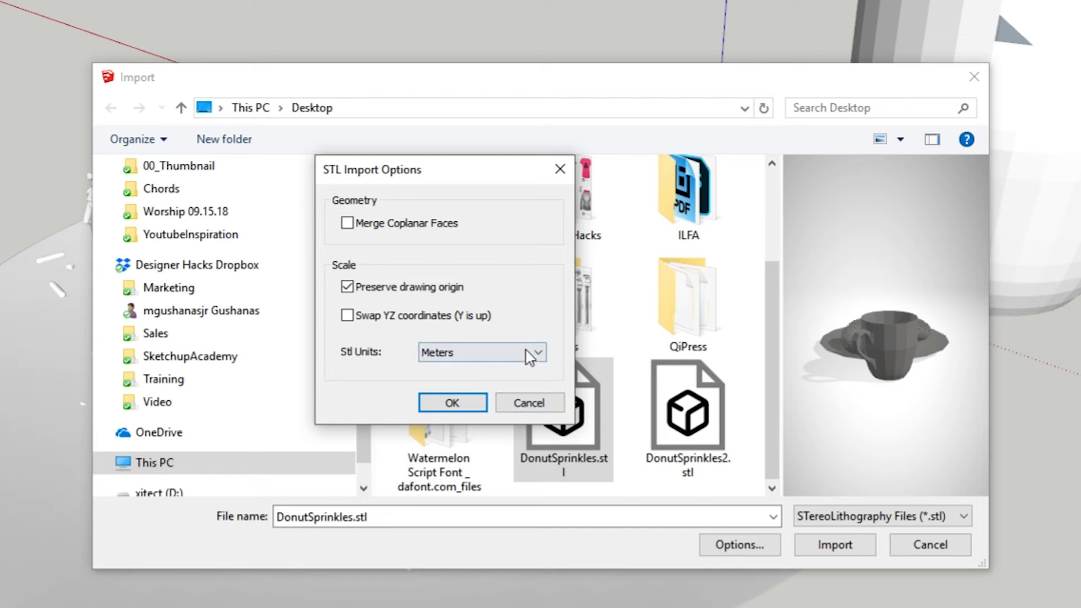
click(530, 355)
click(546, 303)
click(528, 405)
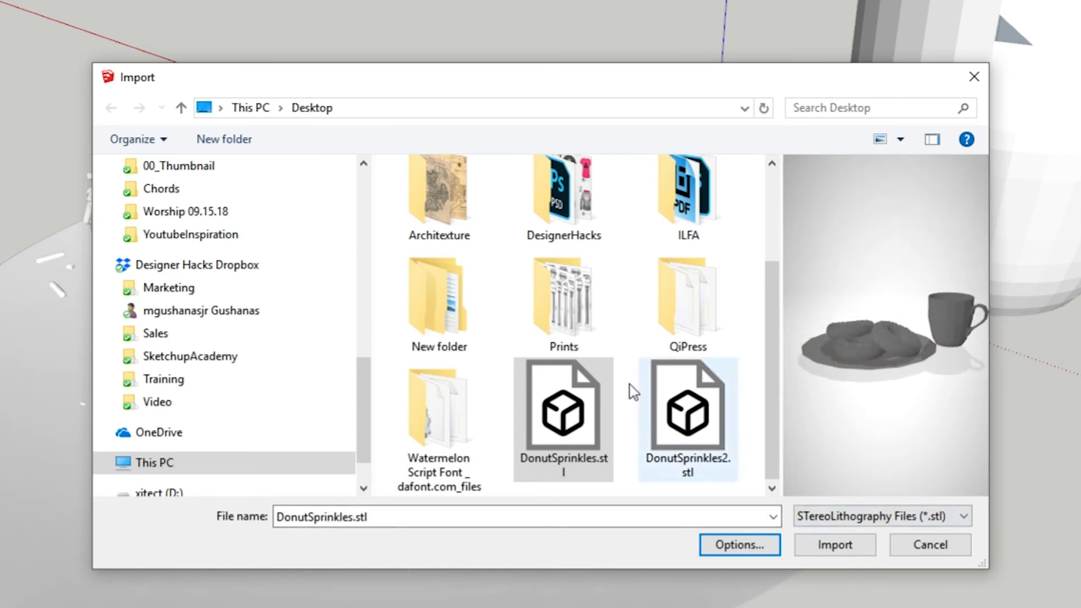
click(932, 548)
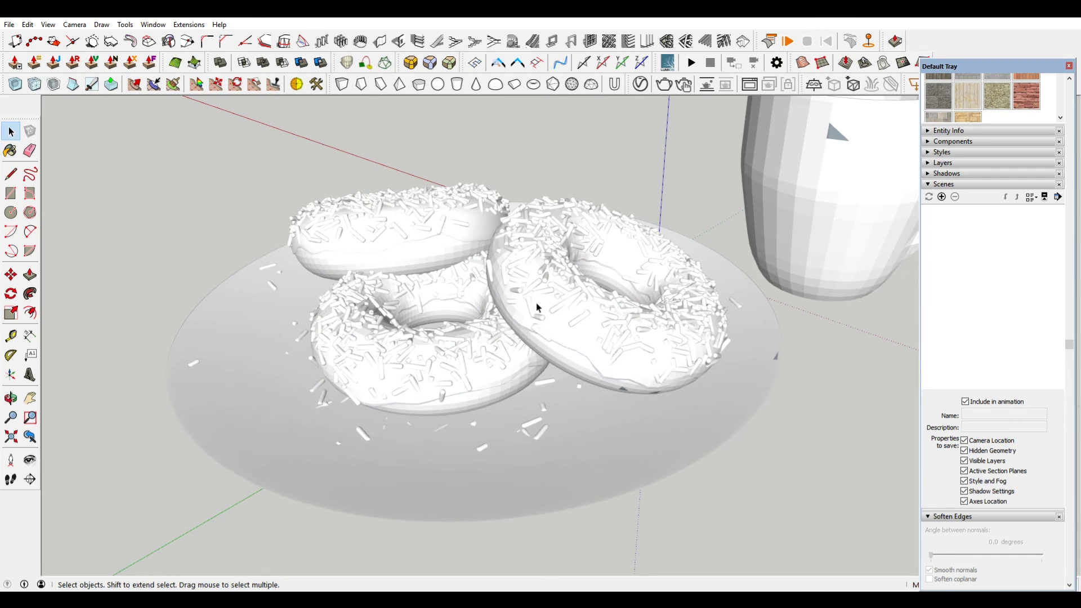
scroll(691, 187, down, 2)
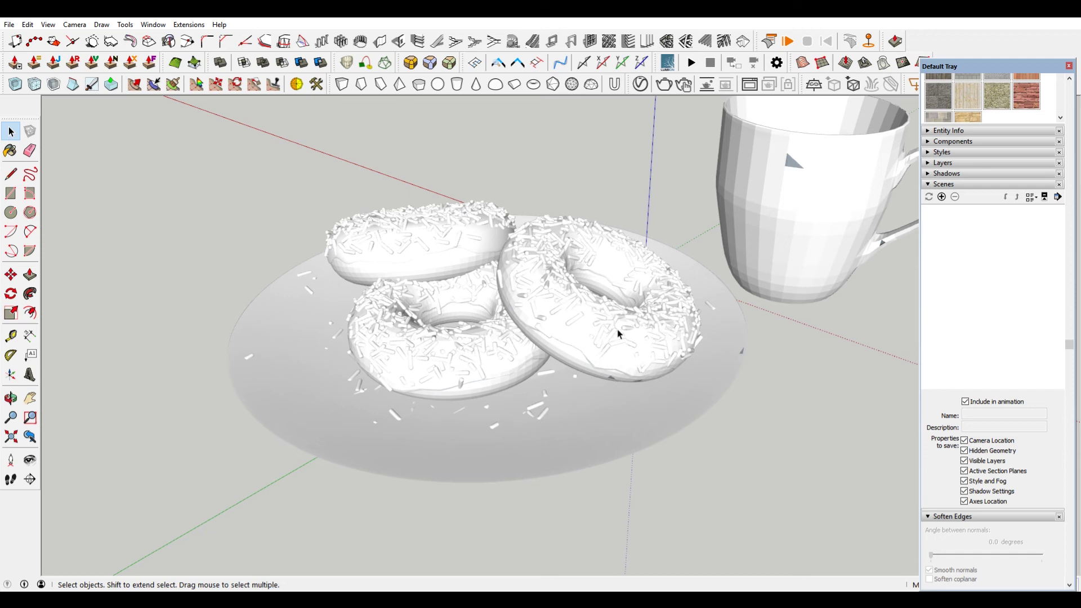
middle_drag(621, 334, 736, 338)
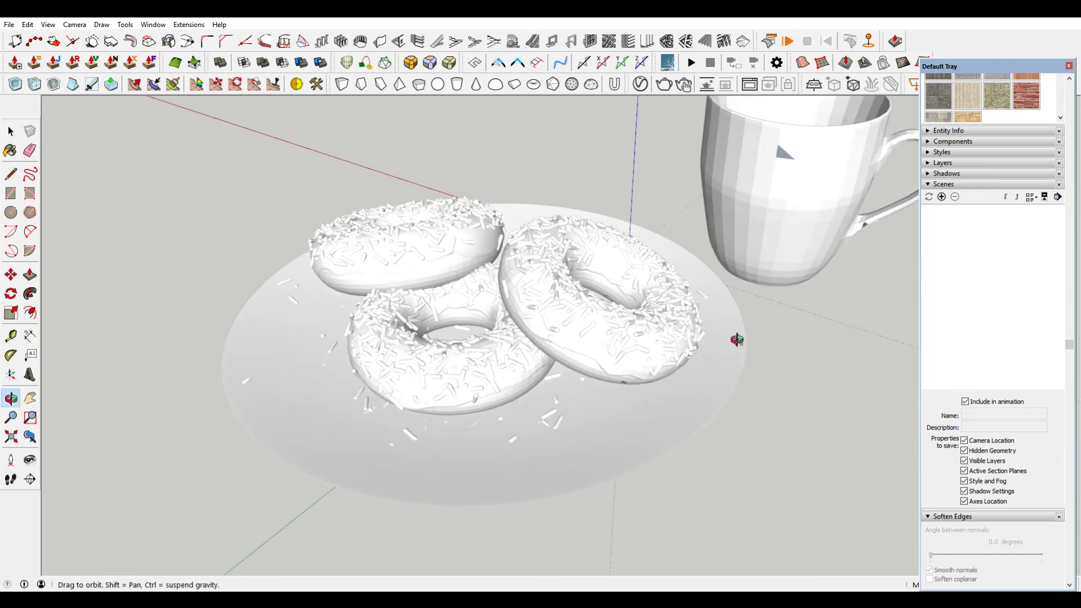
Browse the View menu, nudge the Default Tray, and expand the Styles panel
click(48, 25)
key(Right)
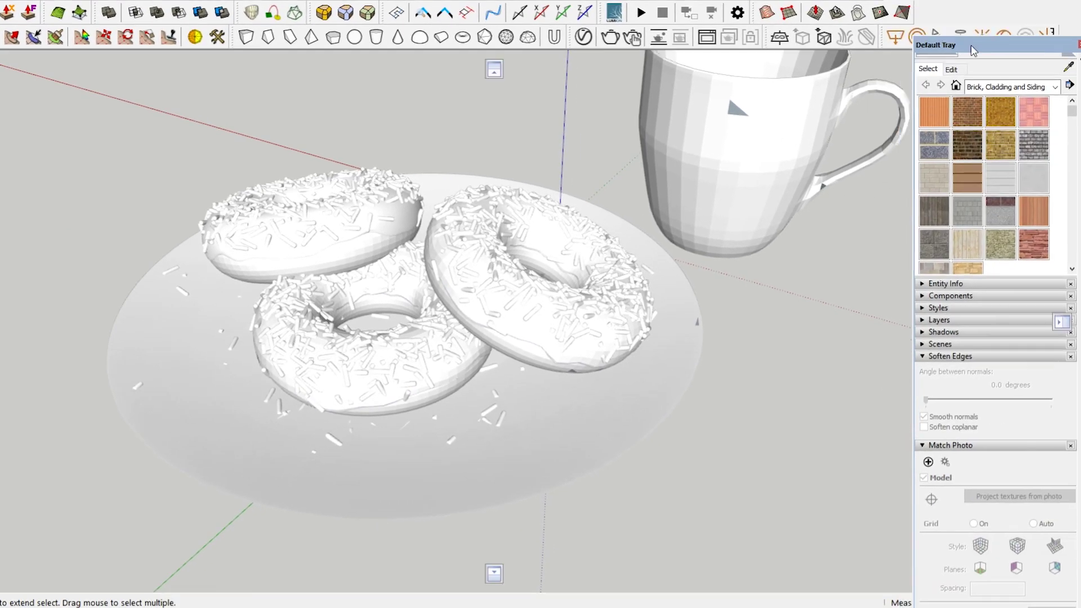
drag(971, 51, 950, 68)
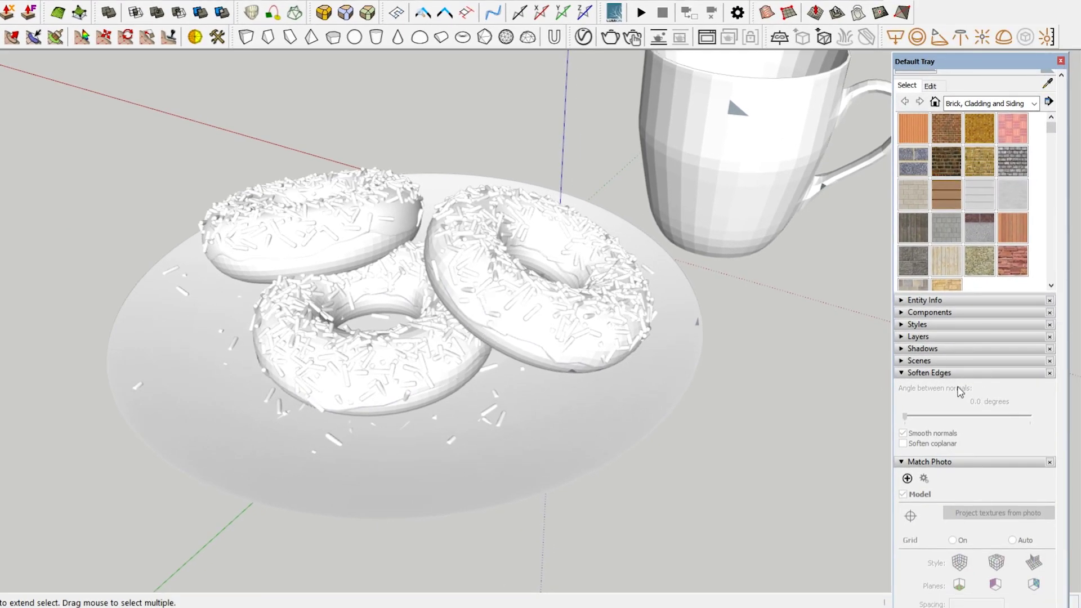
click(901, 325)
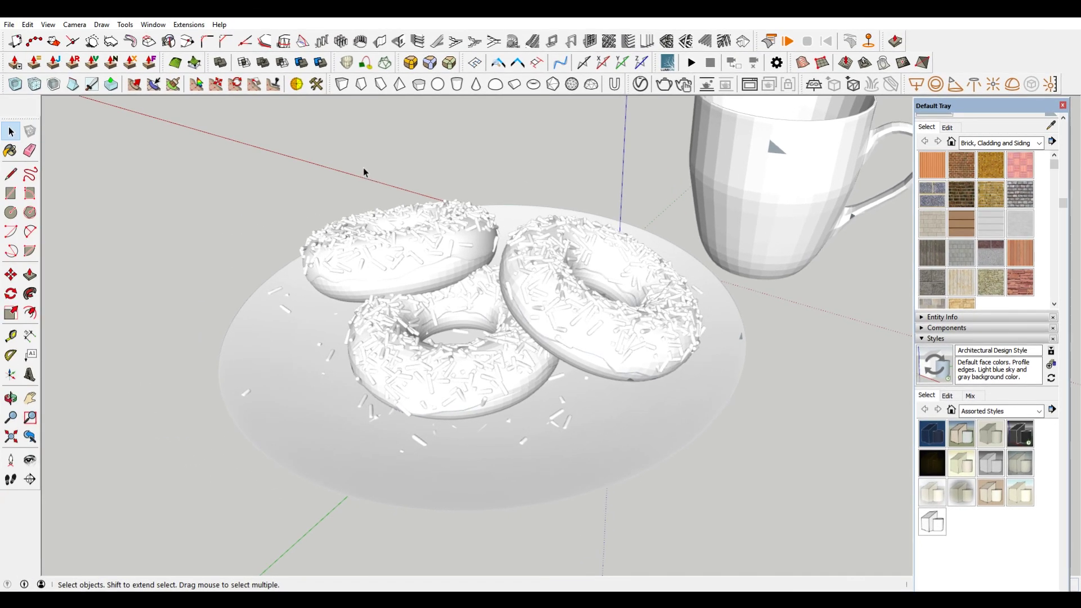
Turn on View > Edge Style > Edges to show the model's triangulated edges
click(48, 23)
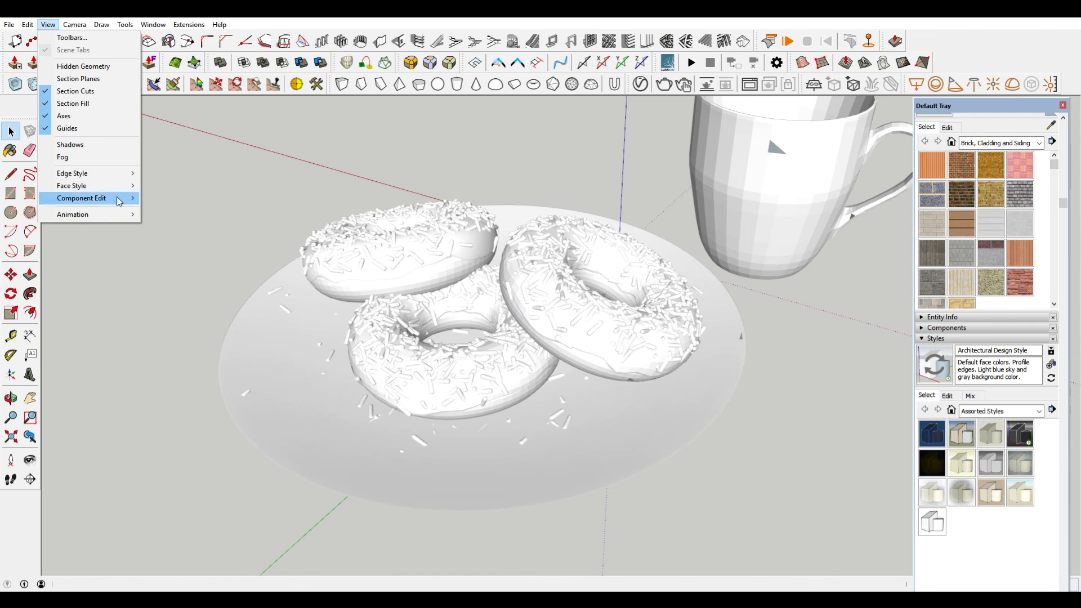
mouse_move(74, 173)
click(169, 173)
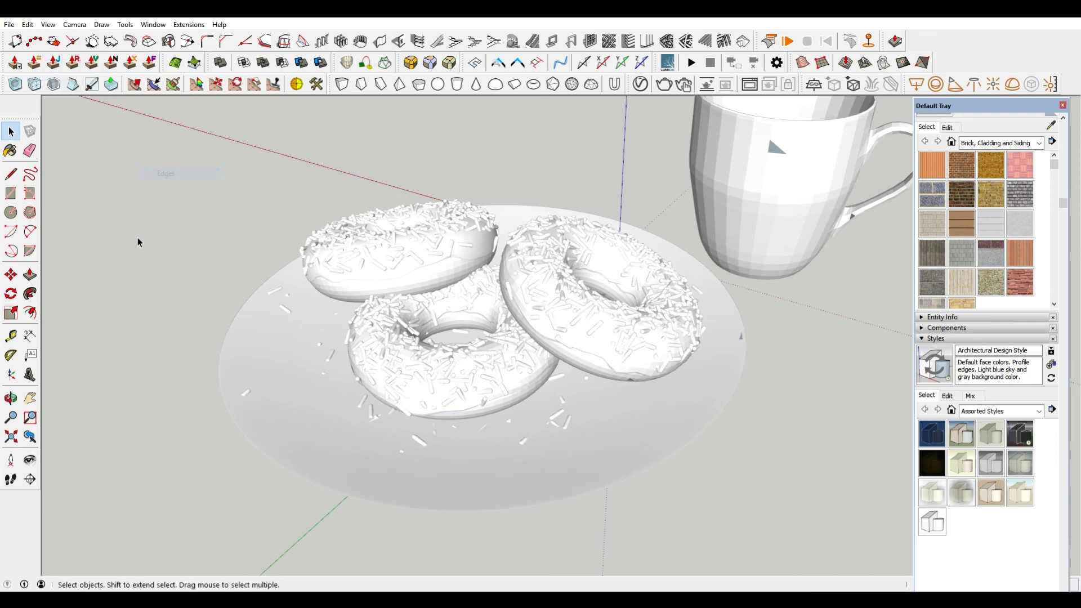